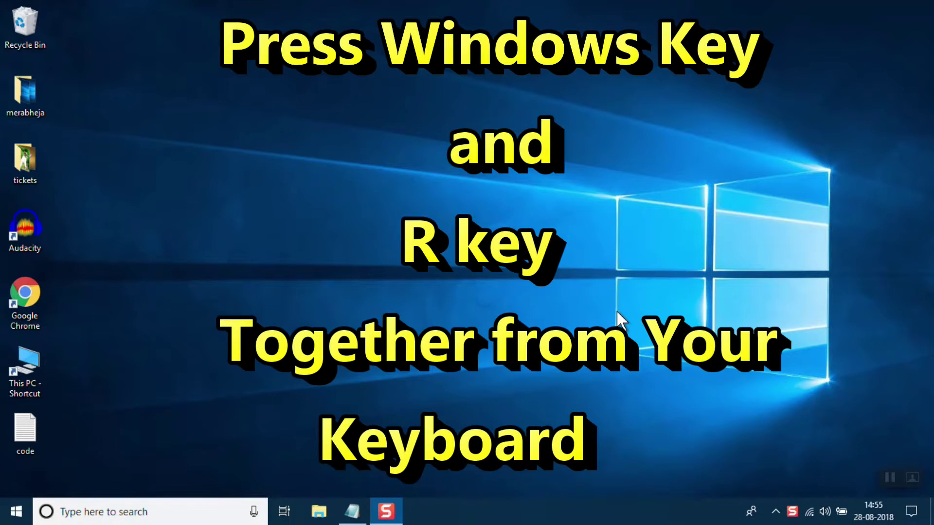
Bring up the Windows Run dialog with Win+R.
key("super+r")
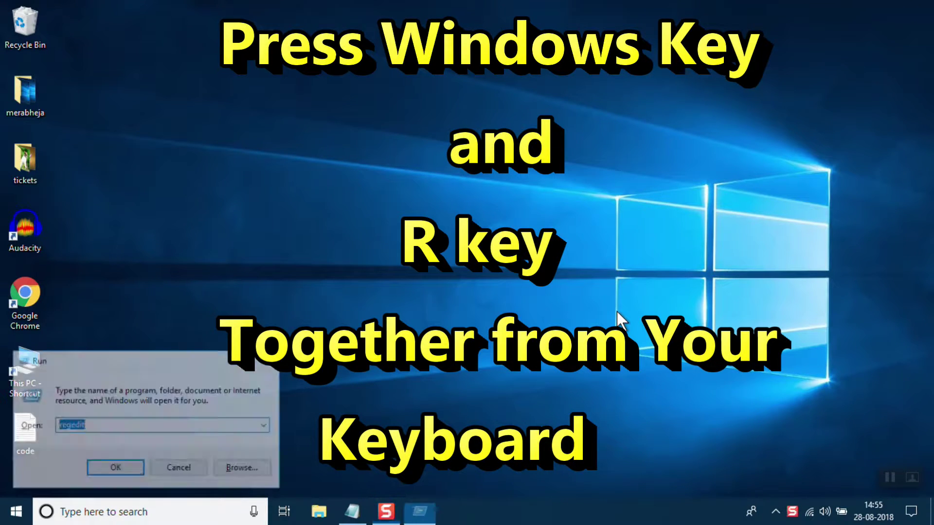
Centre the Run dialog, replace regedit with sysdm.cpl and run it.
left_click_drag(208, 363, 554, 246)
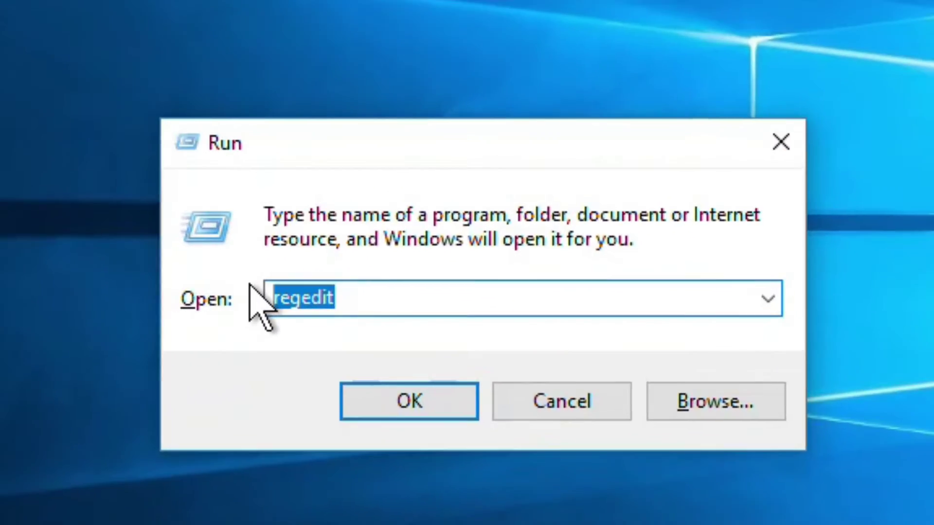
key("BackSpace")
key("Escape")
type("sysd")
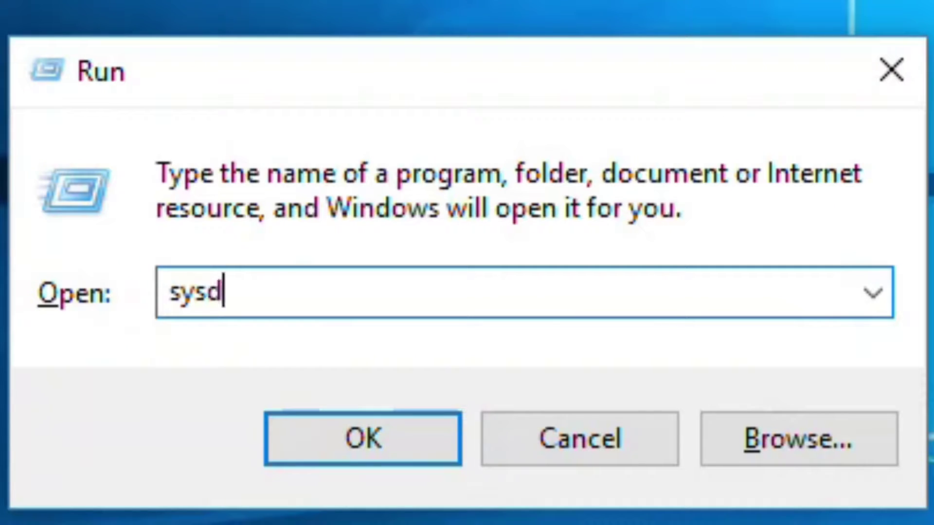
type("m.cpl")
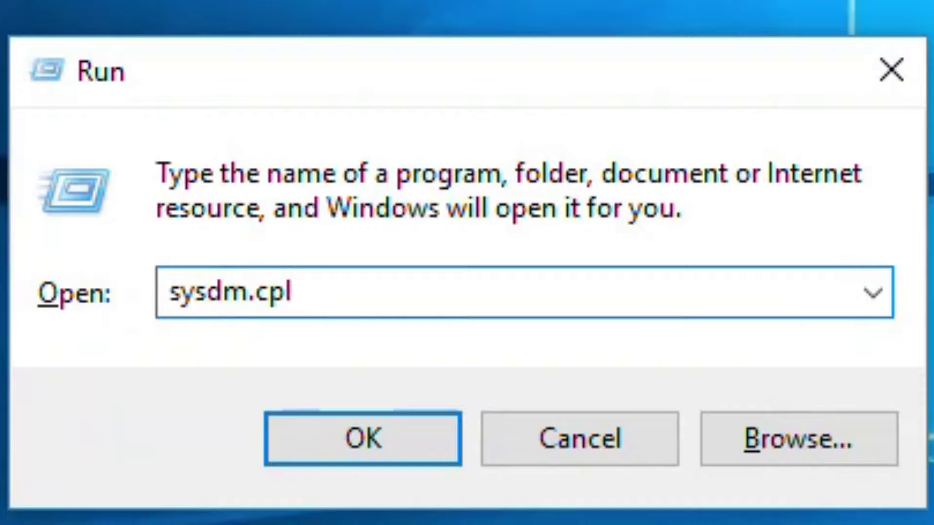
left_click(389, 428)
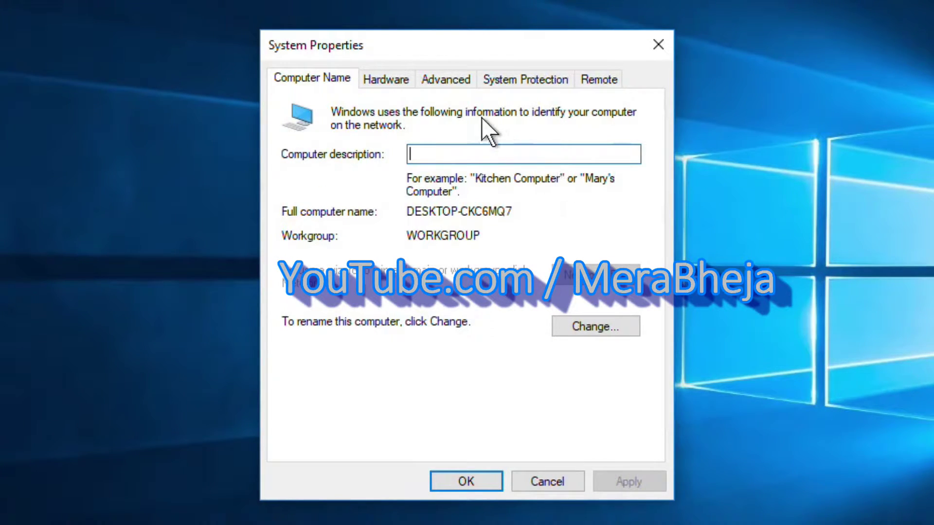
Switch System Properties to its Advanced tab.
left_click(457, 83)
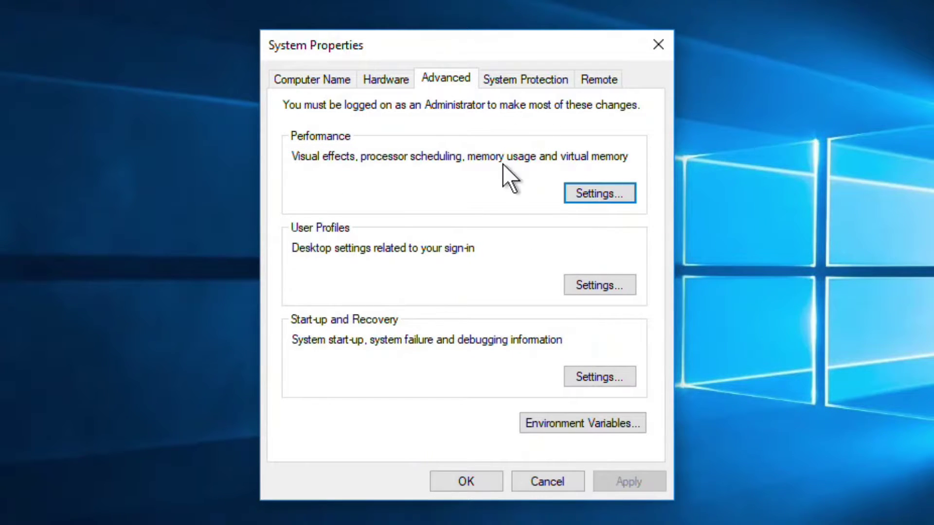
Open Virtual Memory from Performance Options and untick automatic paging file management for all drives.
left_click(611, 197)
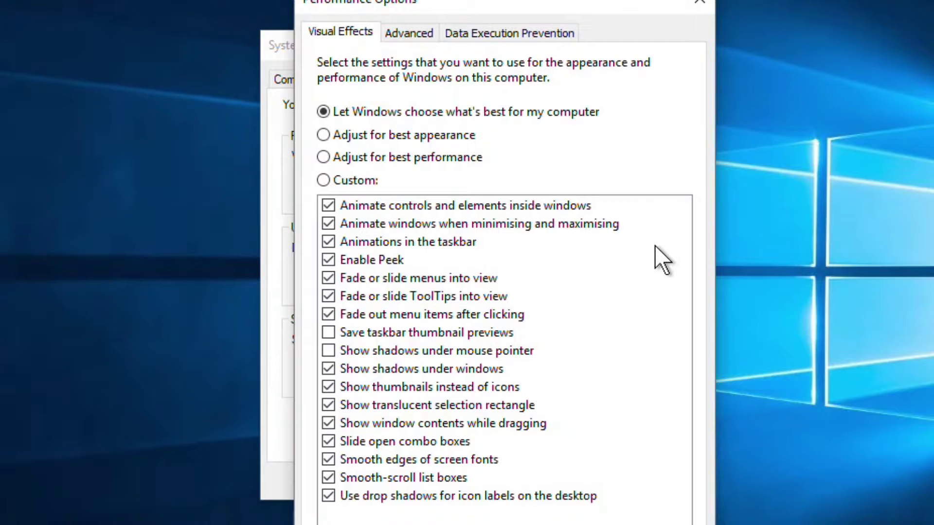
left_click(419, 36)
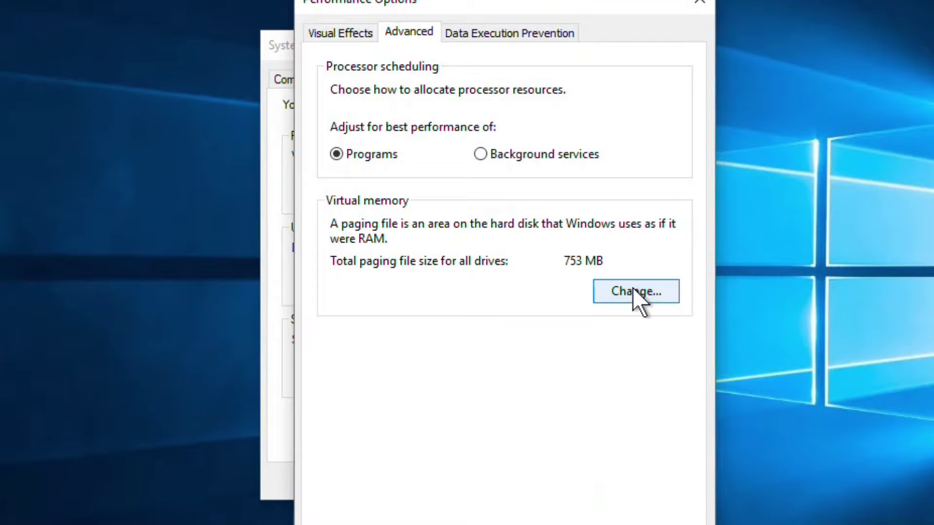
left_click(667, 297)
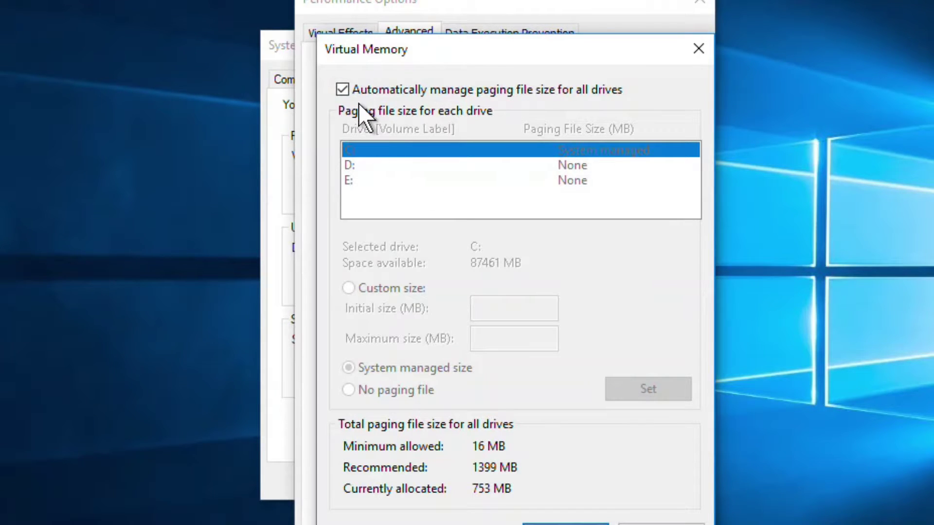
left_click(348, 92)
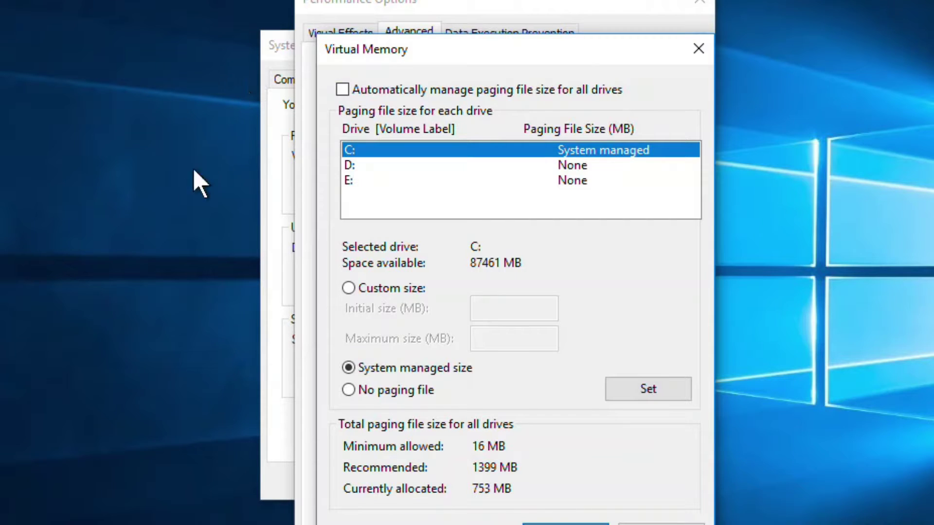
Choose Custom size for drive C: and focus the Initial size field.
left_click(348, 288)
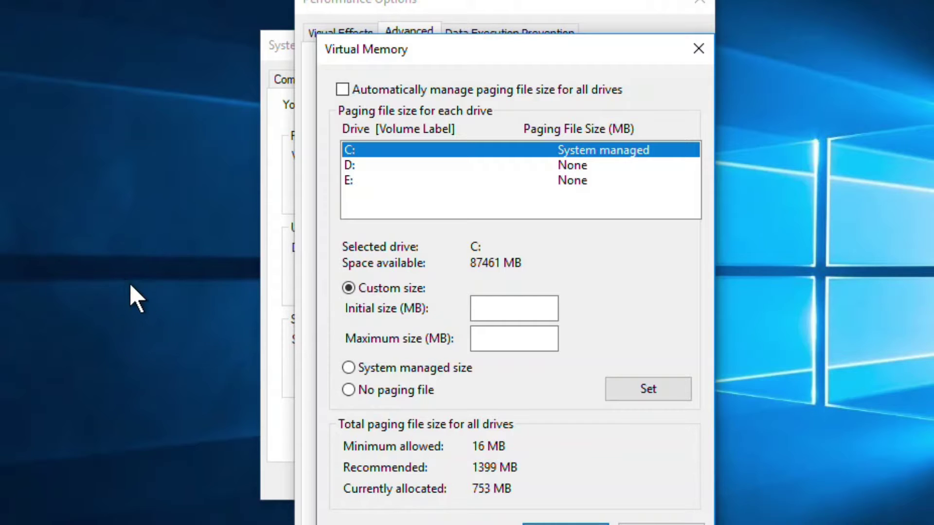
left_click(506, 306)
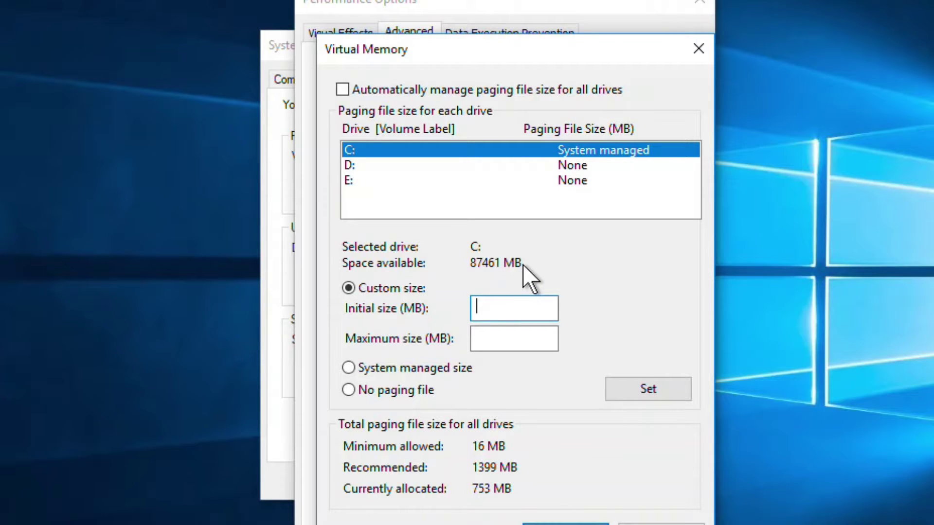
Set drive C: paging file to 3000 MB initial and 5000 MB maximum, then close Virtual Memory.
type("3000")
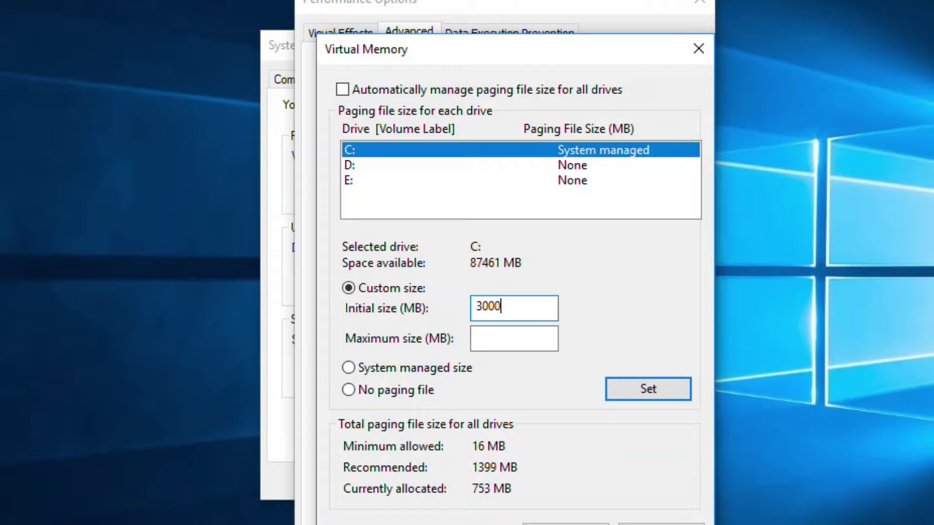
left_click(512, 334)
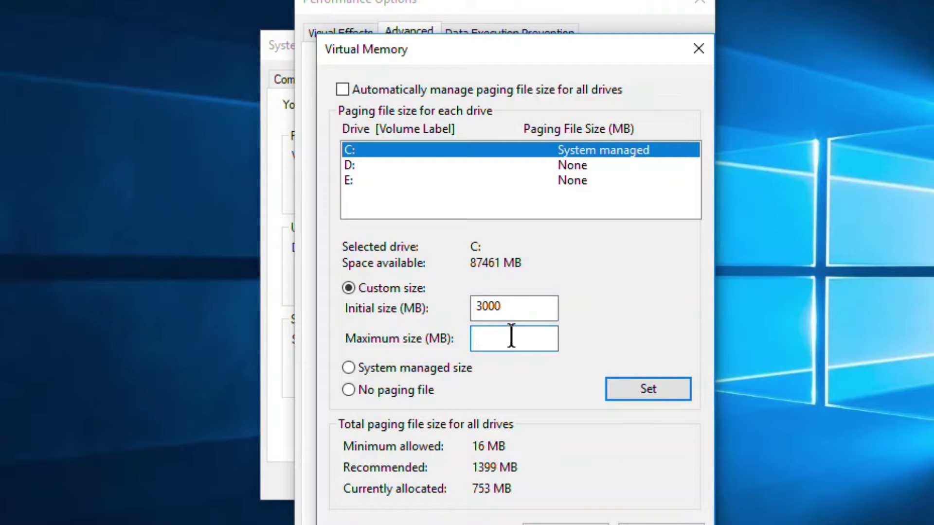
type("5000")
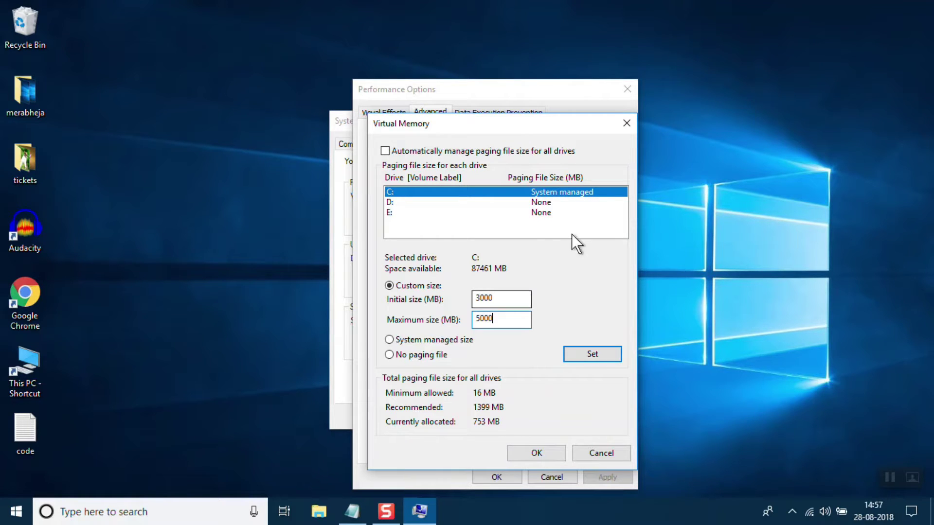
left_click(627, 123)
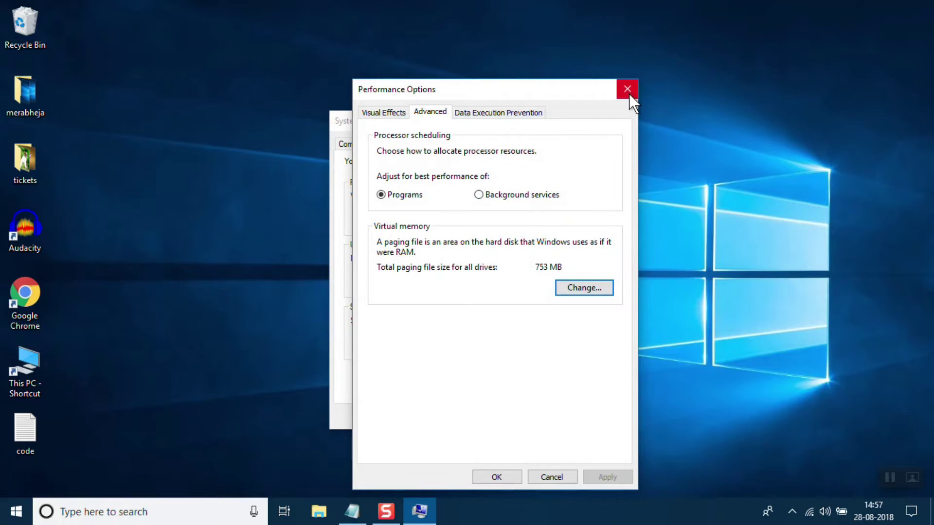
Close the Performance Options and System Properties windows.
left_click(626, 89)
left_click(599, 120)
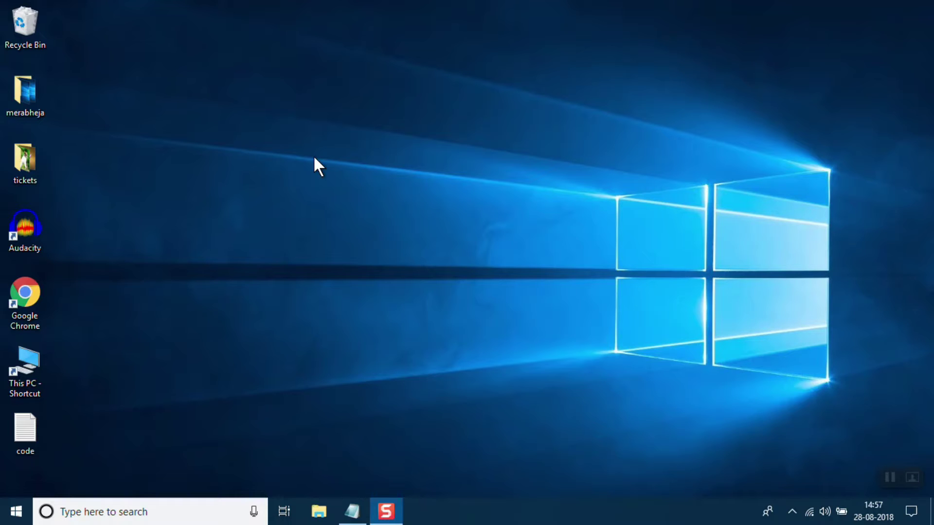
Search Windows for 'control' and open Control Panel from the results.
key("super+x")
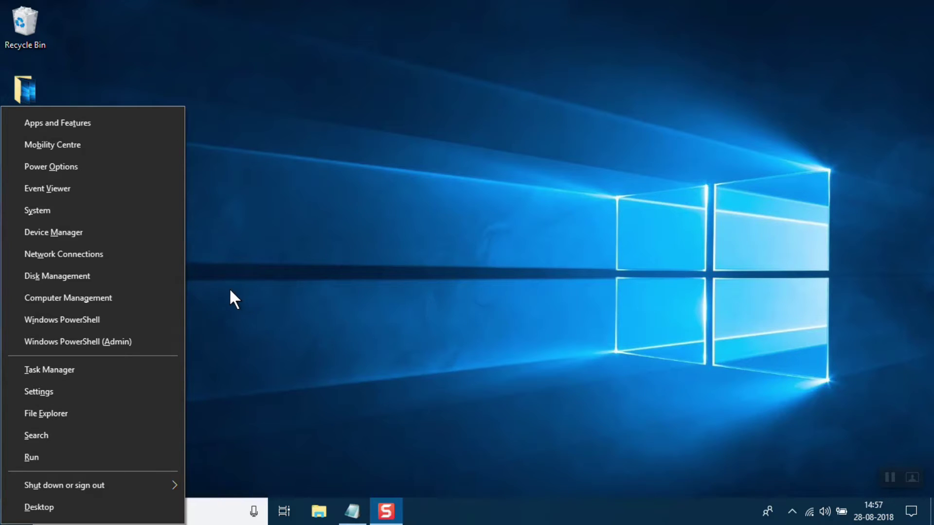
left_click(193, 287)
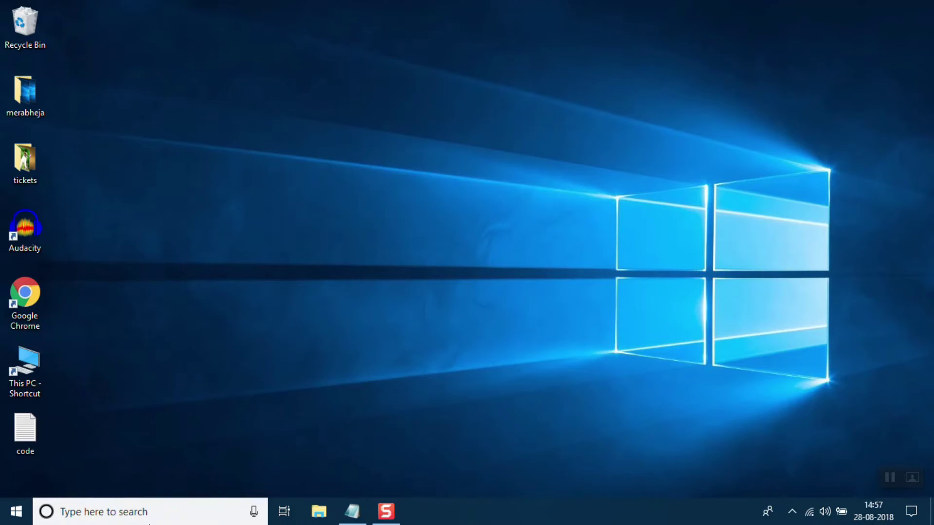
left_click(146, 512)
type("control")
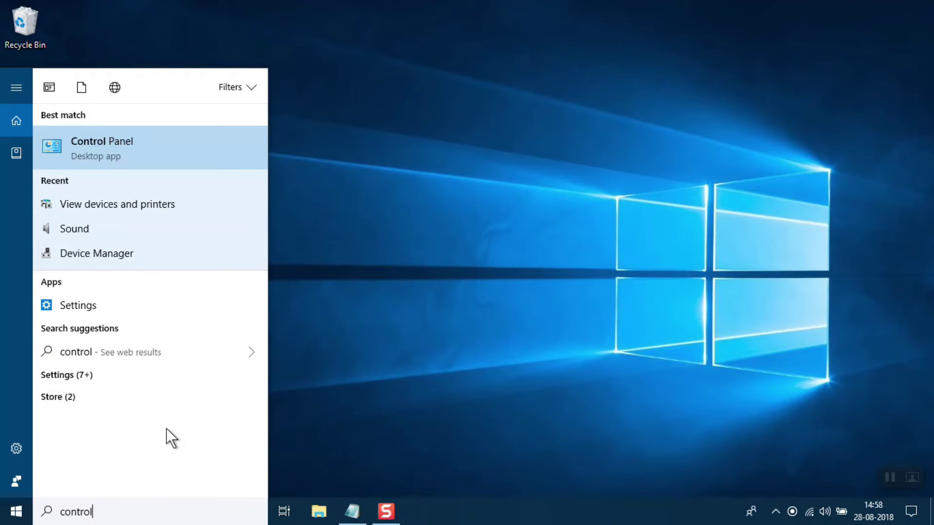
left_click(155, 152)
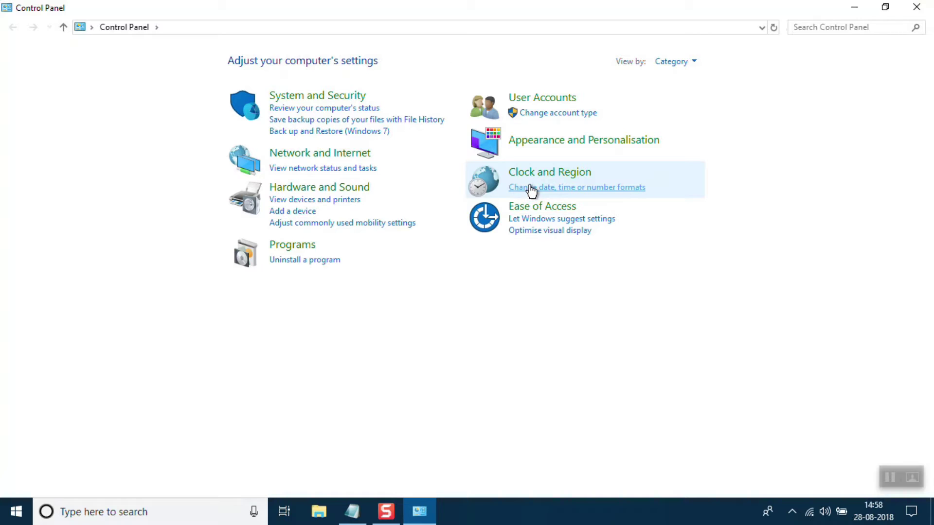
Search Control Panel for 'troubles' and open the Troubleshooting page.
left_click(808, 25)
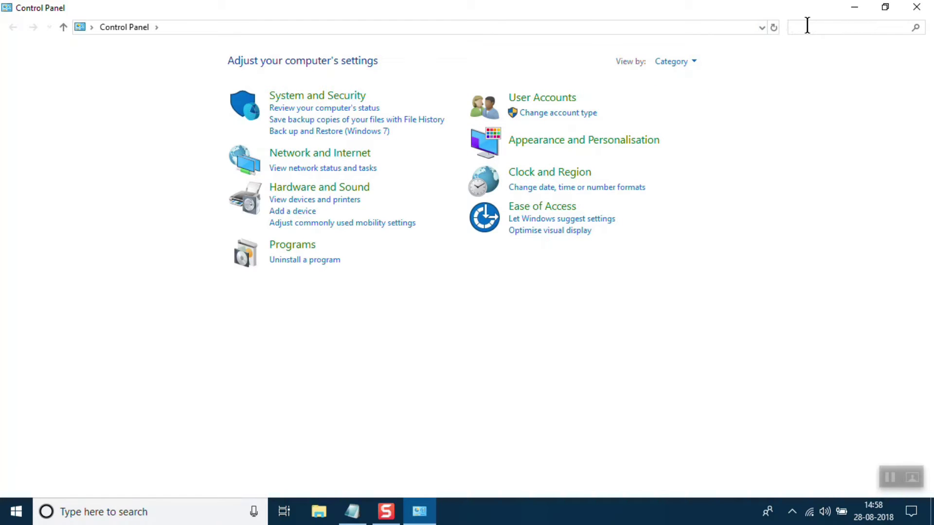
type("tr")
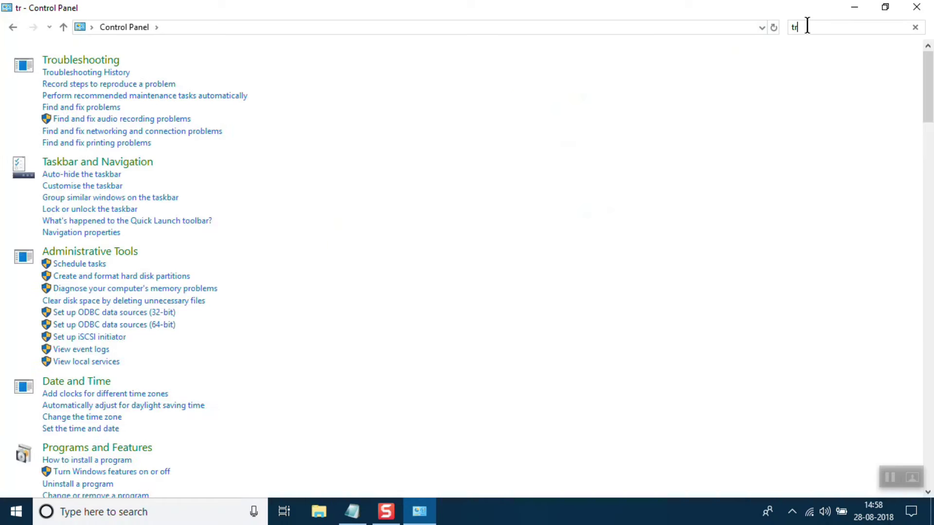
type("oubles")
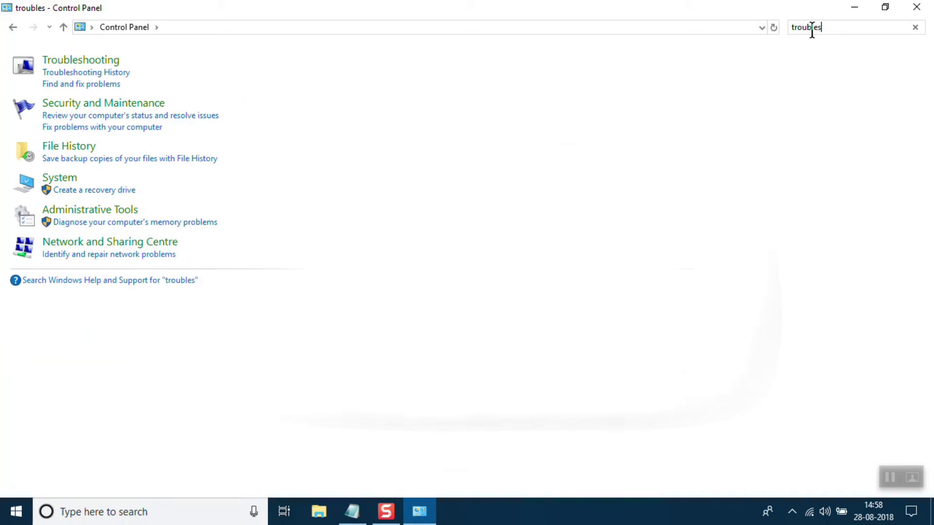
left_click(99, 61)
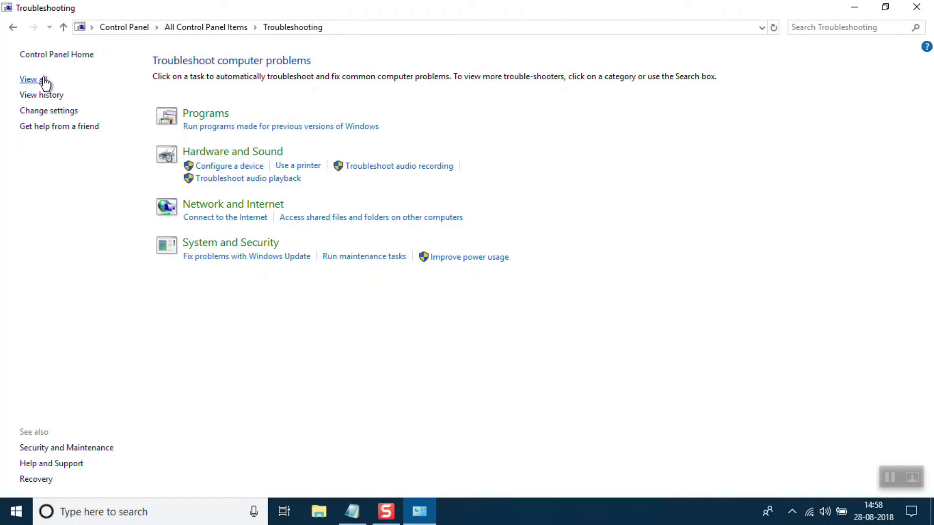
Run the System Maintenance troubleshooter from View all, then close it and Control Panel.
left_click(42, 80)
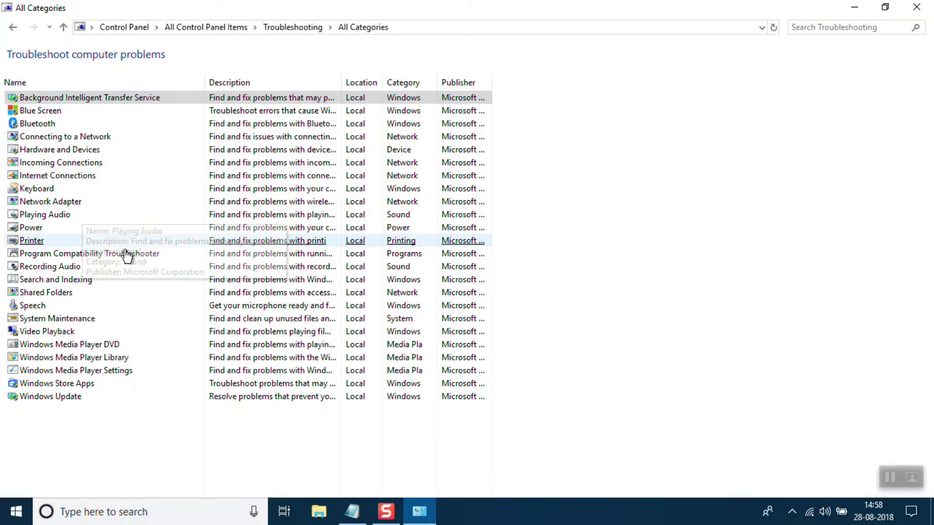
left_click(97, 320)
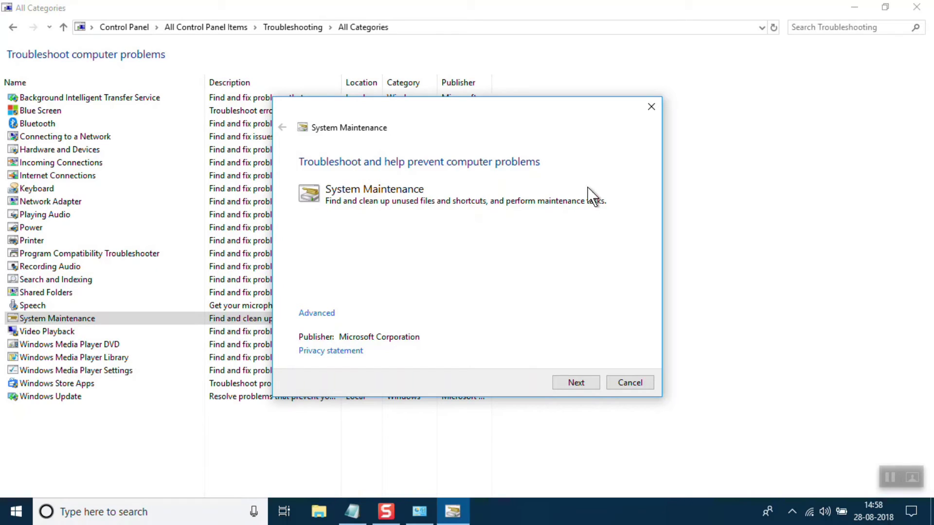
left_click(567, 381)
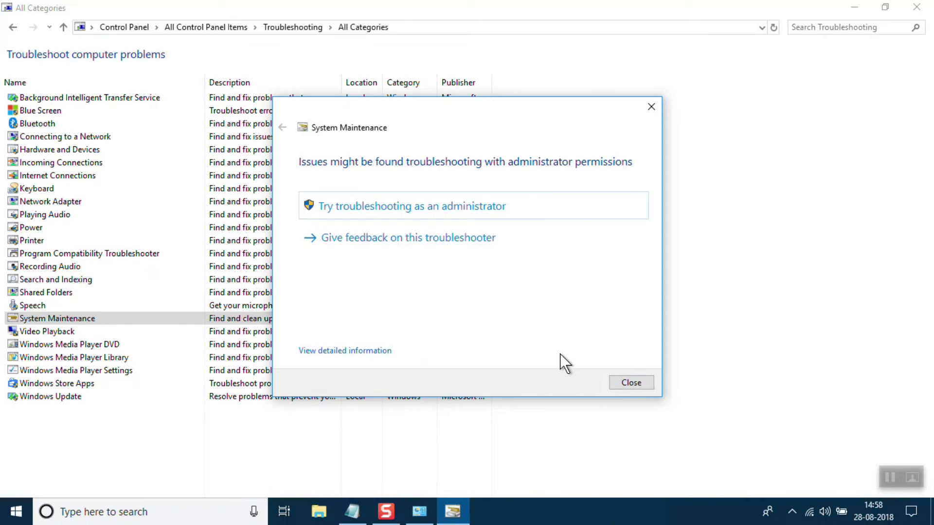
left_click(631, 383)
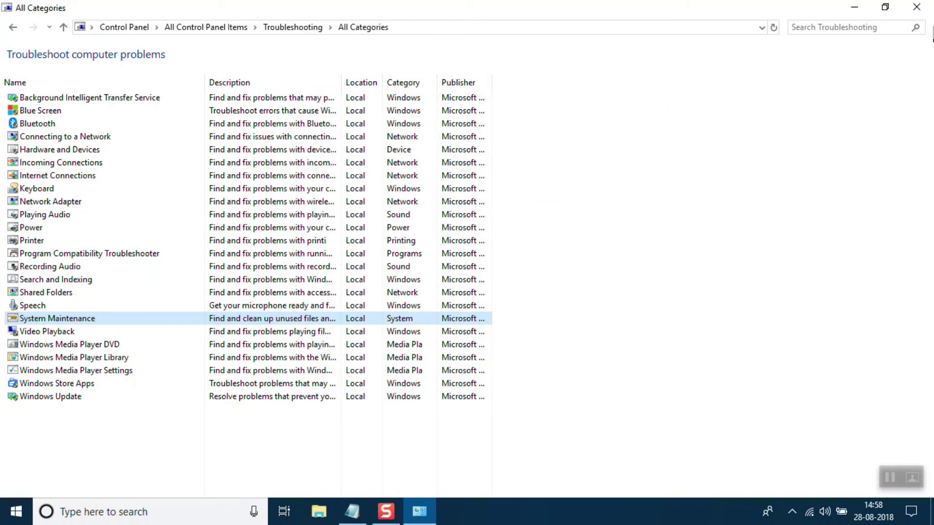
left_click(917, 7)
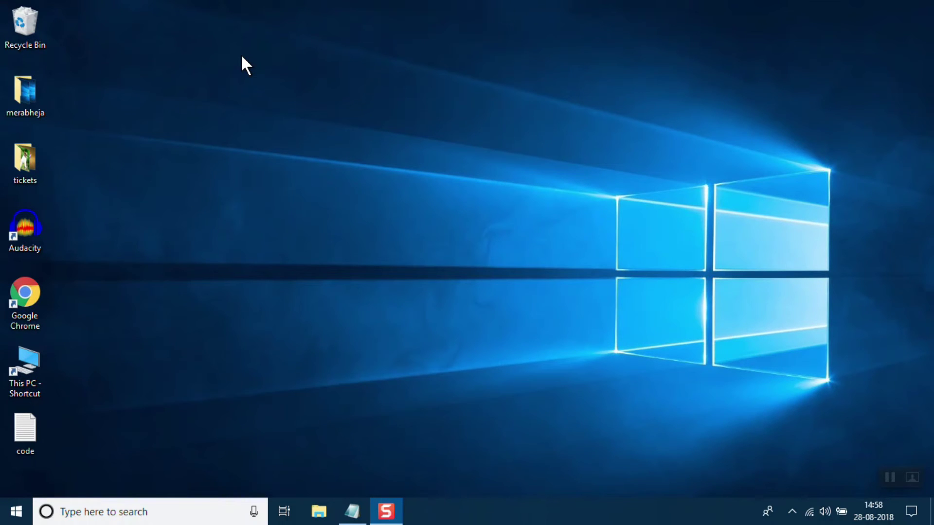